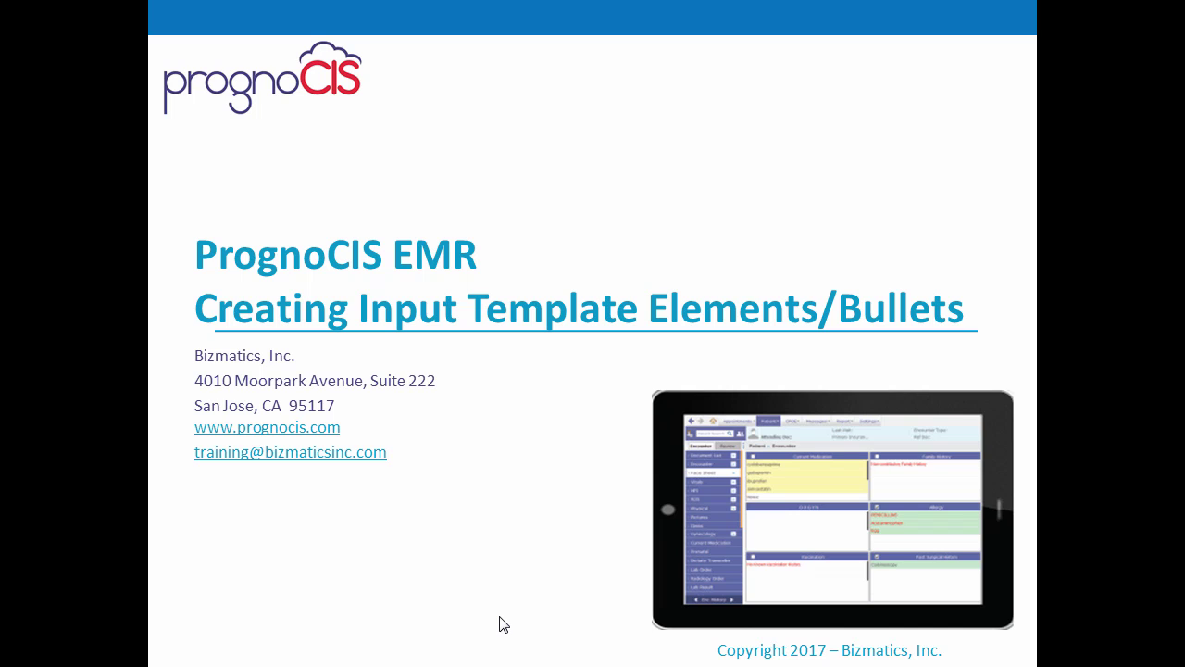
# Advance past the title slide to reach the Settings masters page
pyautogui.press('Right')
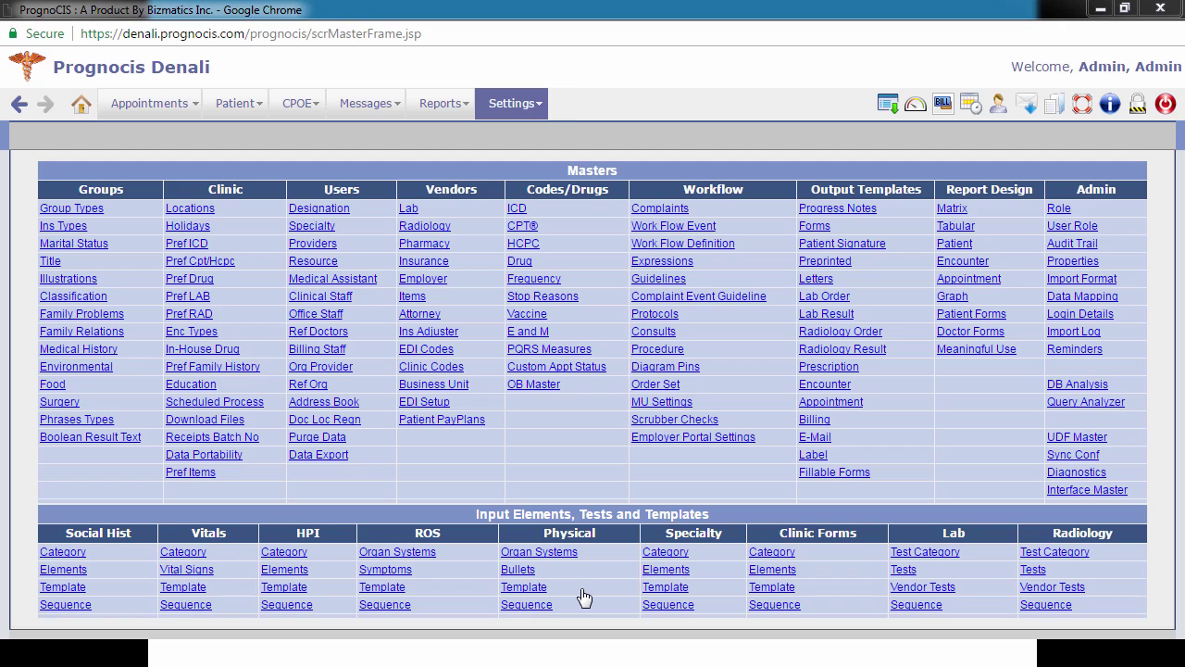
pyautogui.click(582, 592)
# Open the Specialty Elements list and focus its Class Name filter box
pyautogui.click(678, 576)
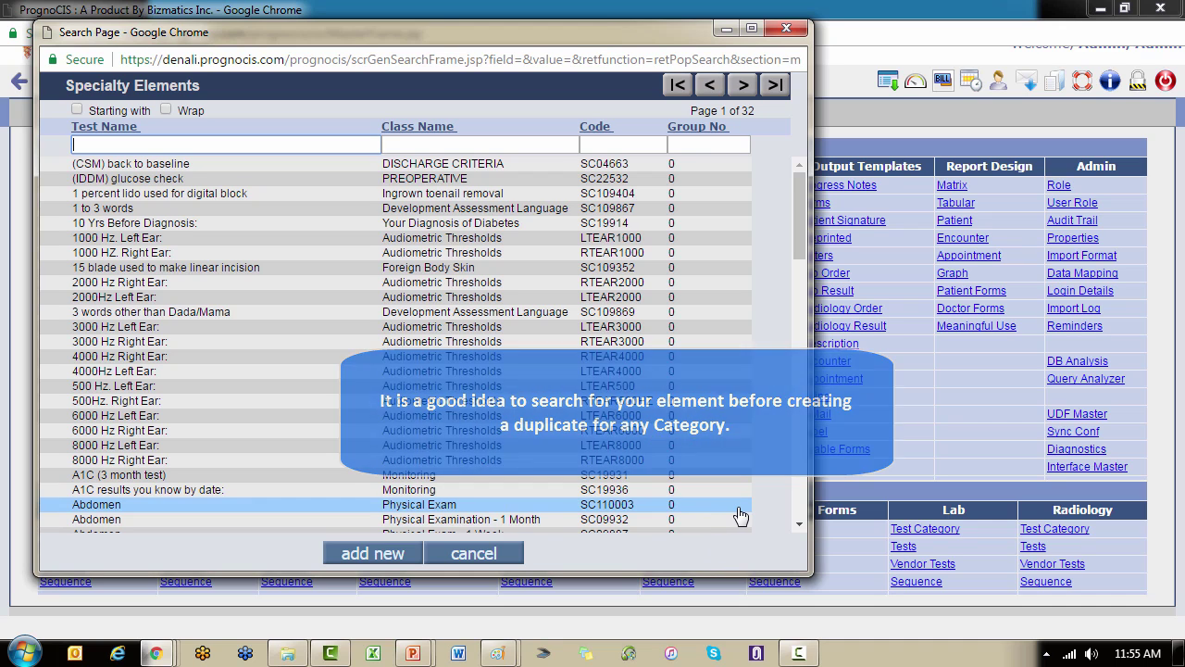
pyautogui.click(423, 146)
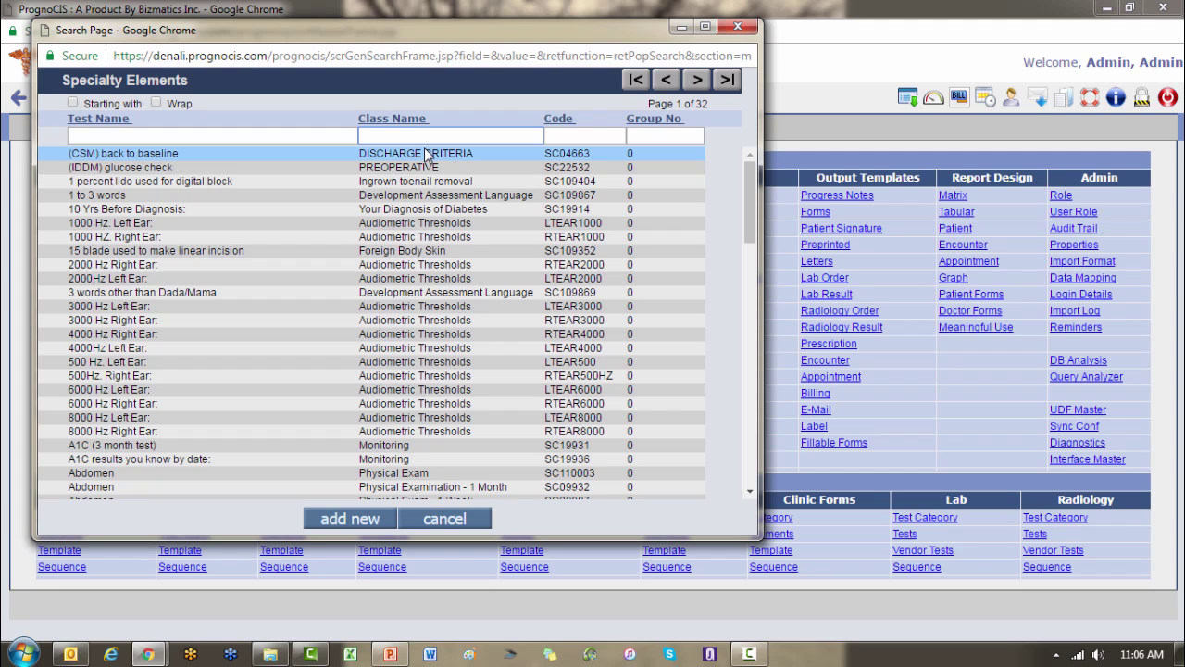
# Filter by class name 'injection' to show the five Drug(s) Administered injection elements
pyautogui.write('injection')
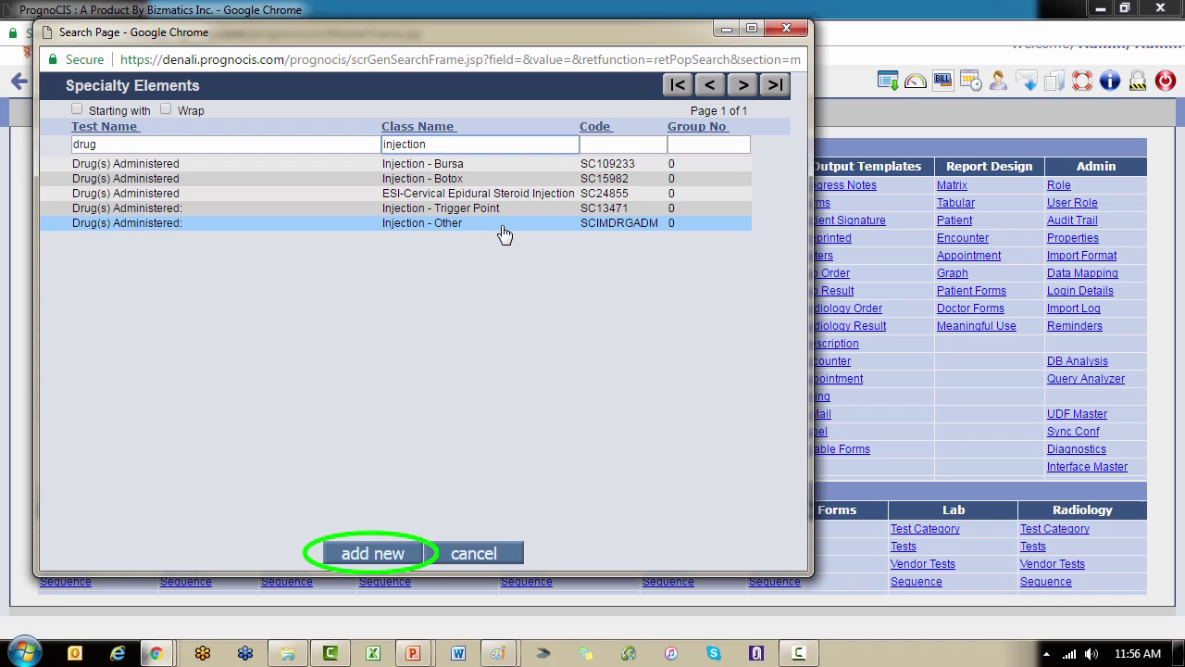
# Add a new blank specialty element, which is assigned code SC22977
pyautogui.click(383, 555)
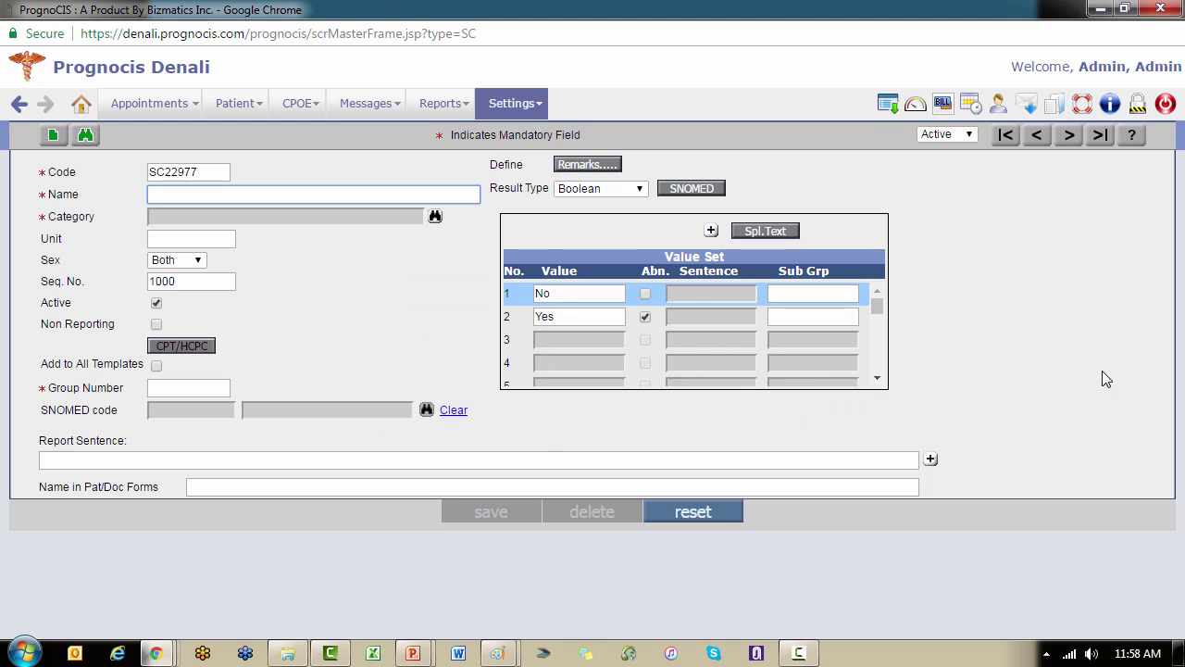
# Pick 'Drug(s) Administered' from the name suggestions and search 'injection' to choose category Injection - Insulin
pyautogui.write('Drug')
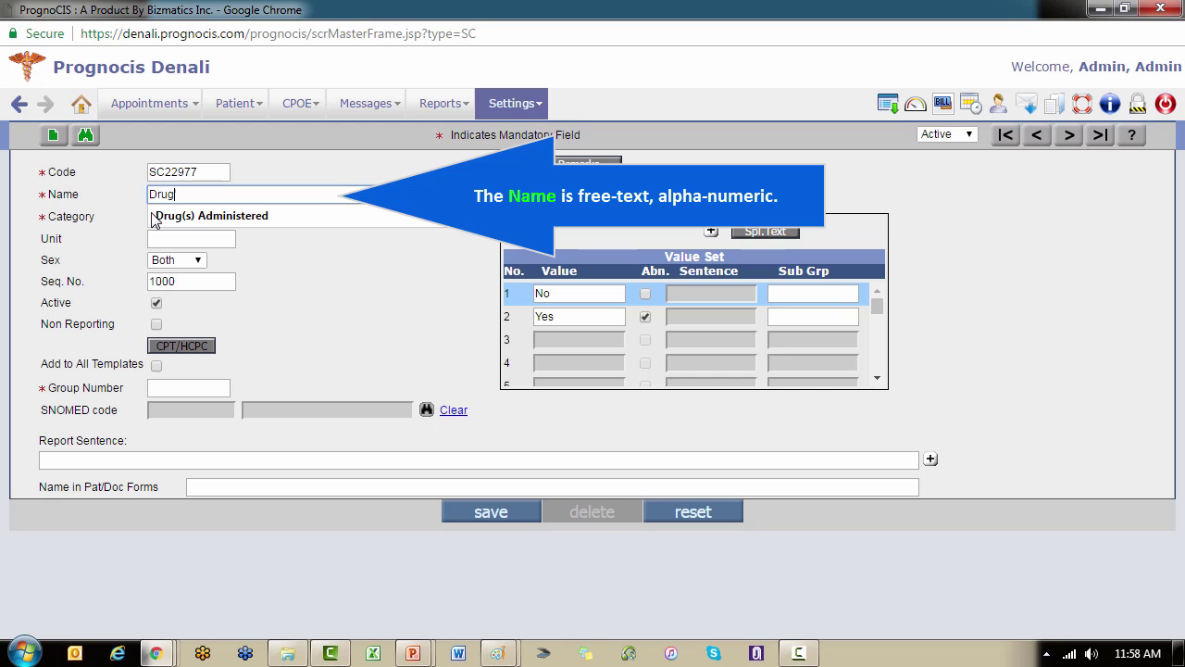
pyautogui.click(154, 216)
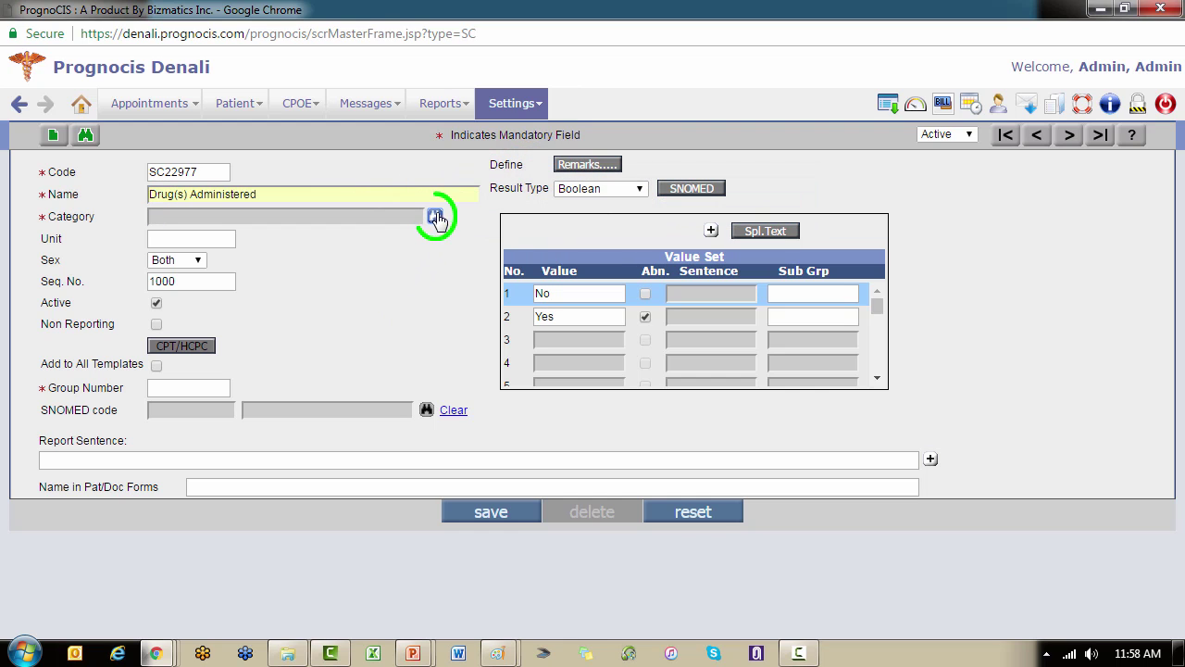
pyautogui.click(435, 218)
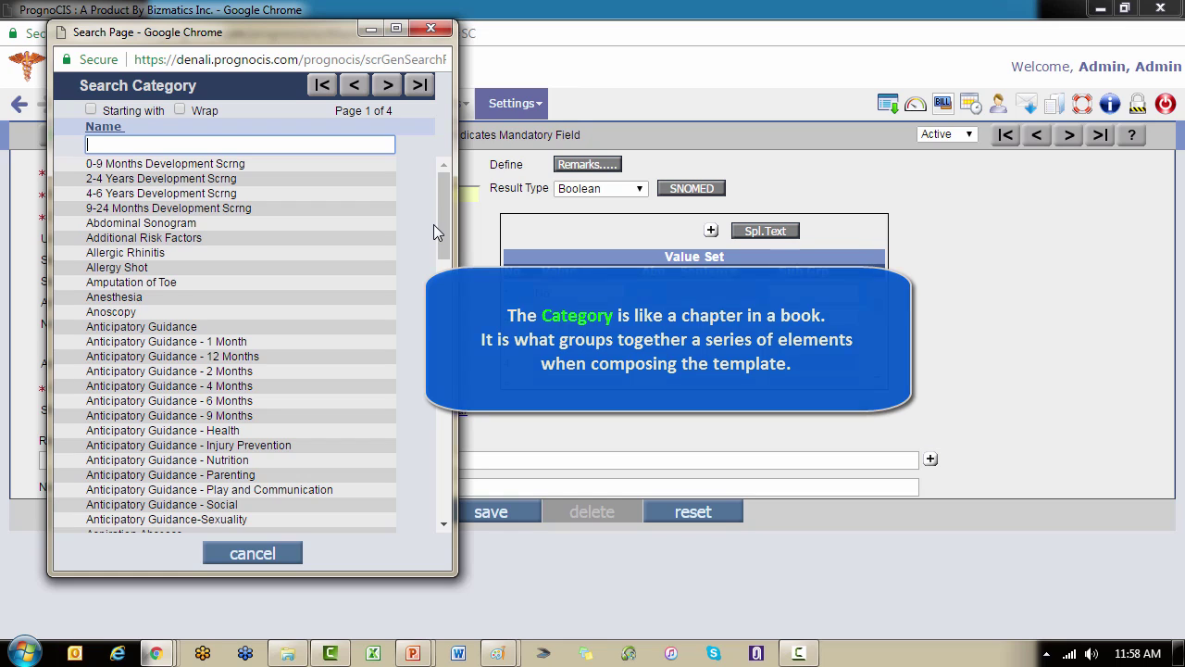
pyautogui.write('injection')
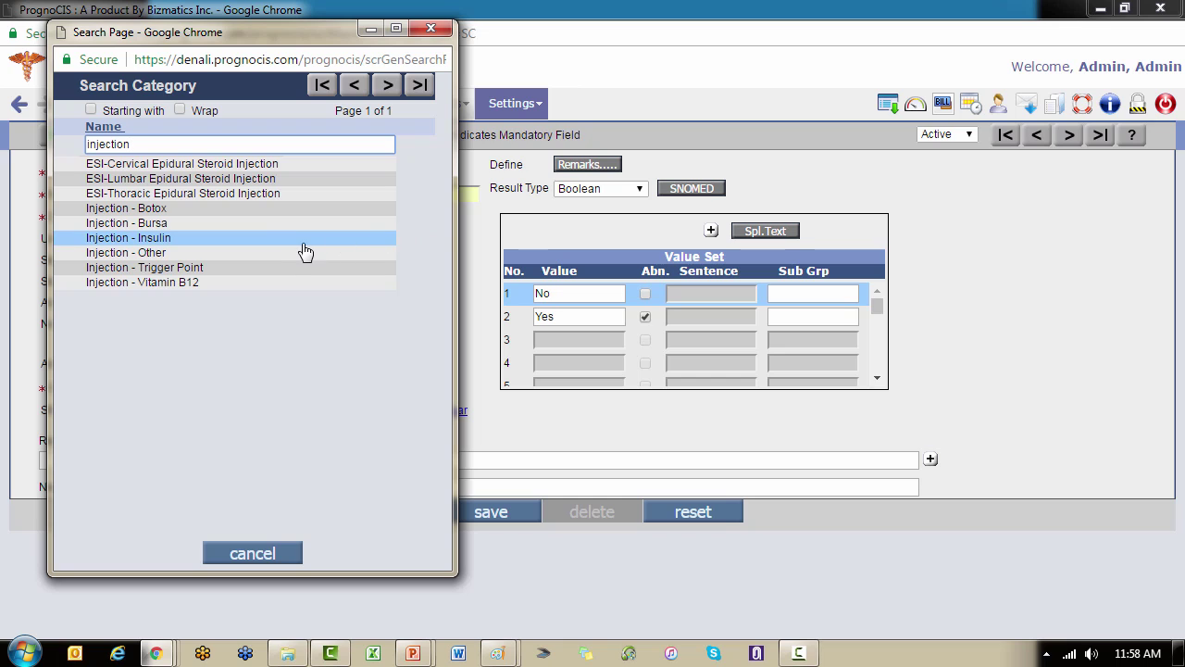
pyautogui.click(289, 249)
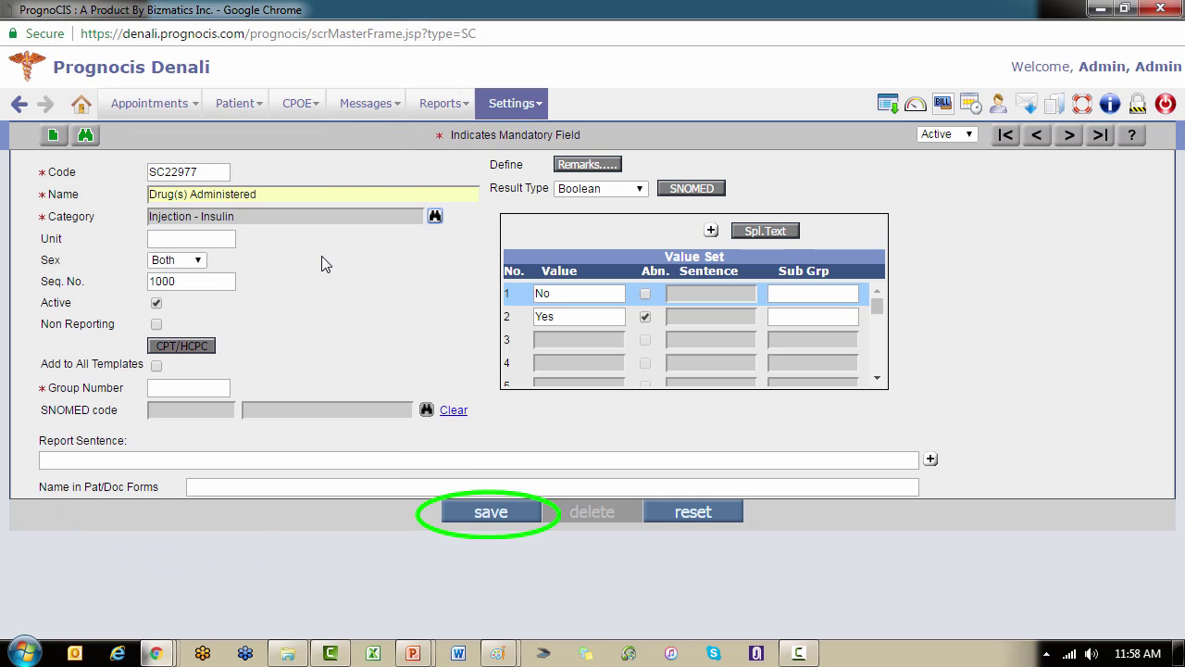
# Save the element, keep it applying to both sexes, and leave it checked Active
pyautogui.click(492, 514)
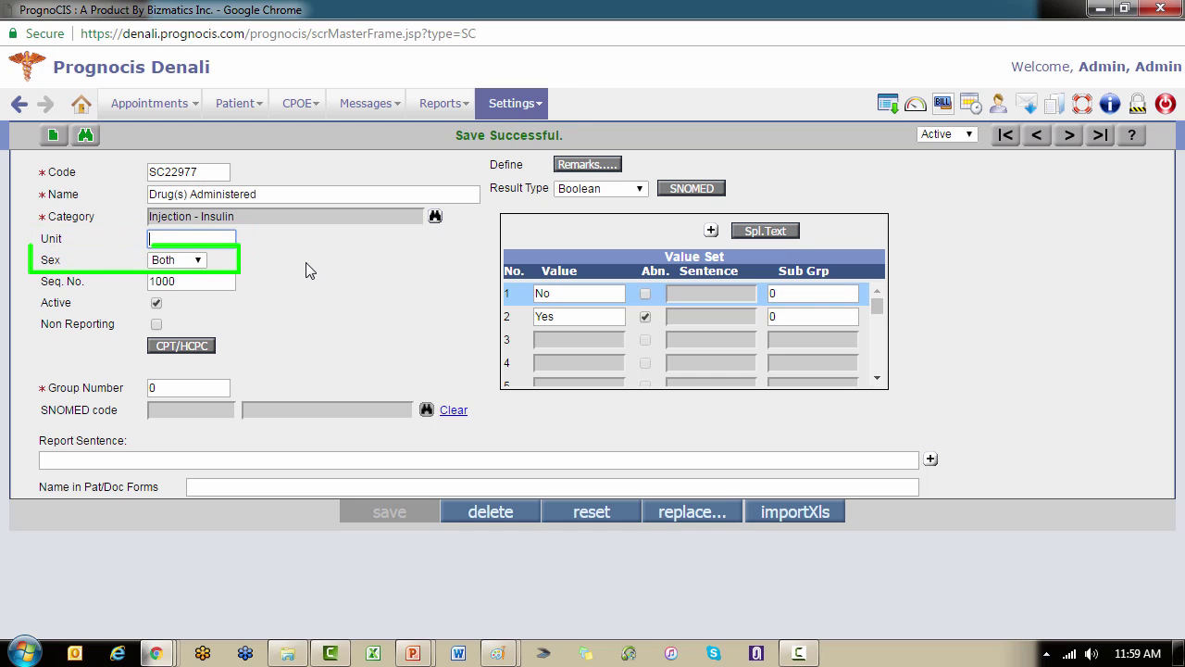
pyautogui.click(202, 262)
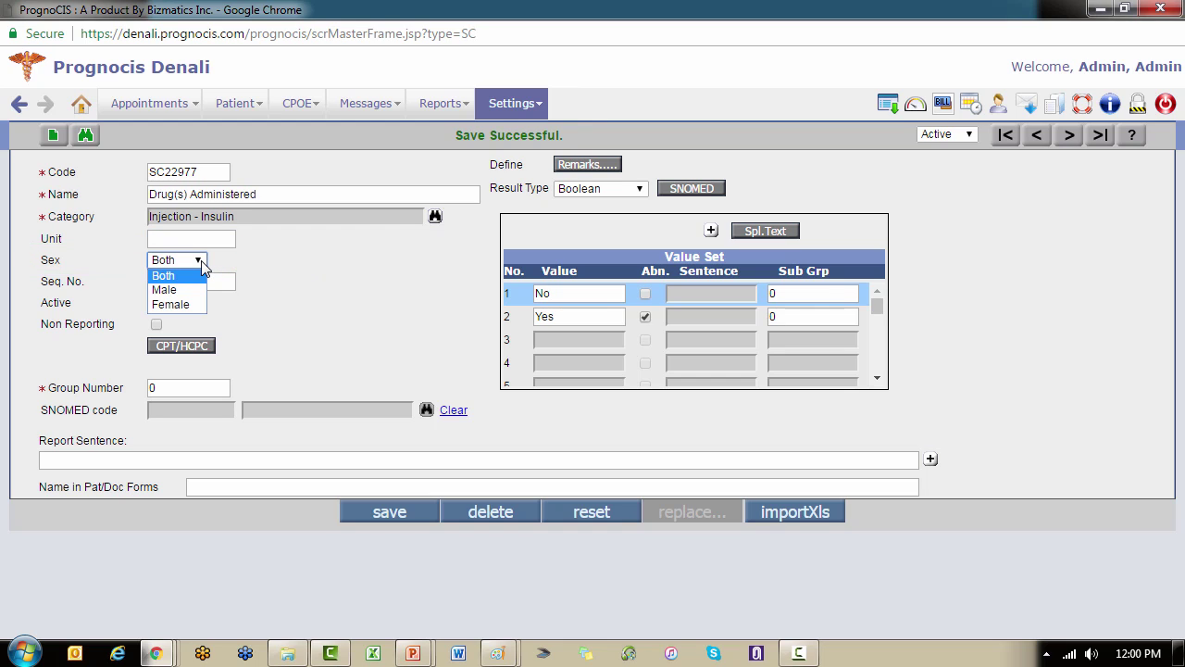
pyautogui.click(224, 287)
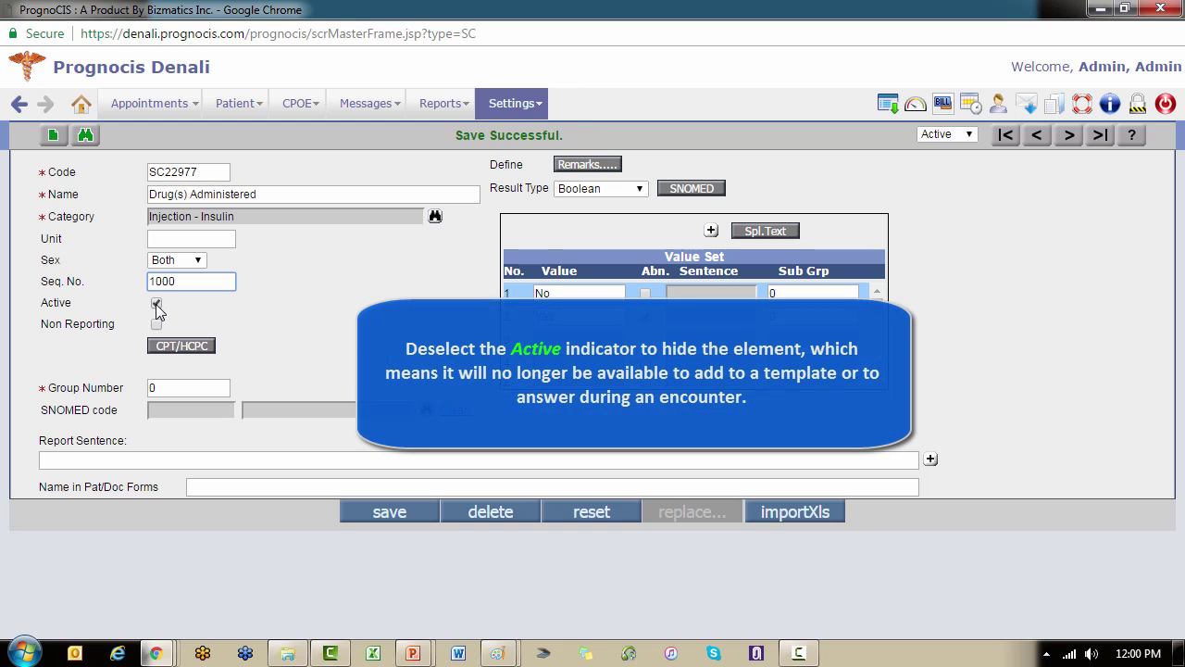
pyautogui.click(156, 305)
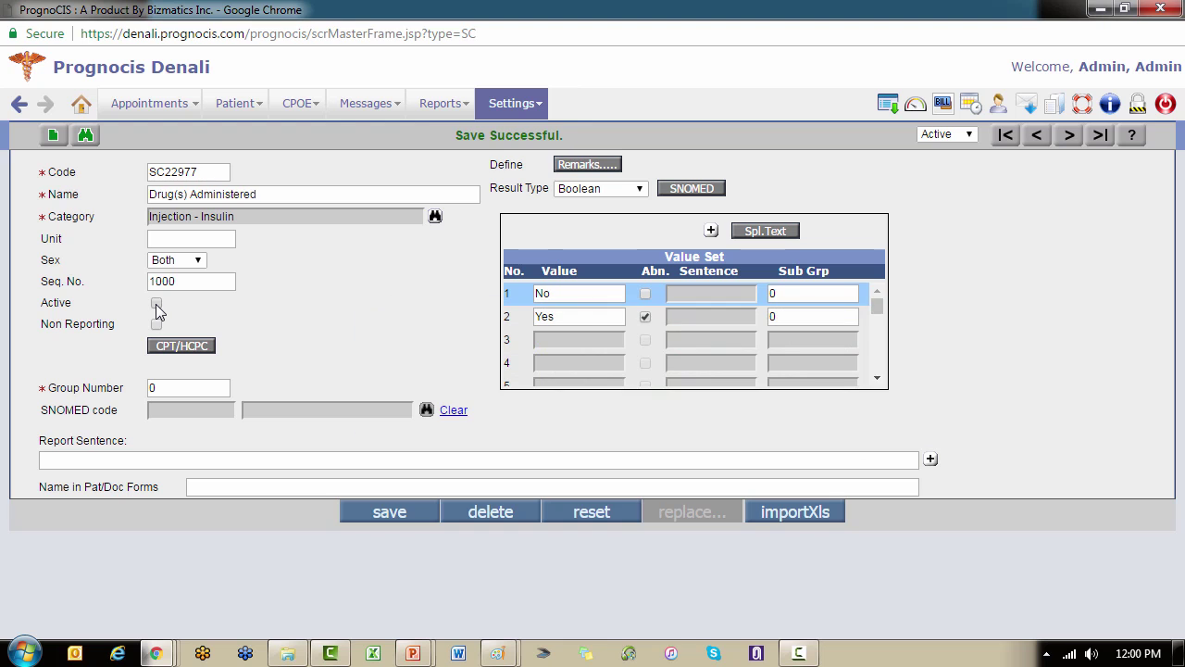
pyautogui.click(156, 306)
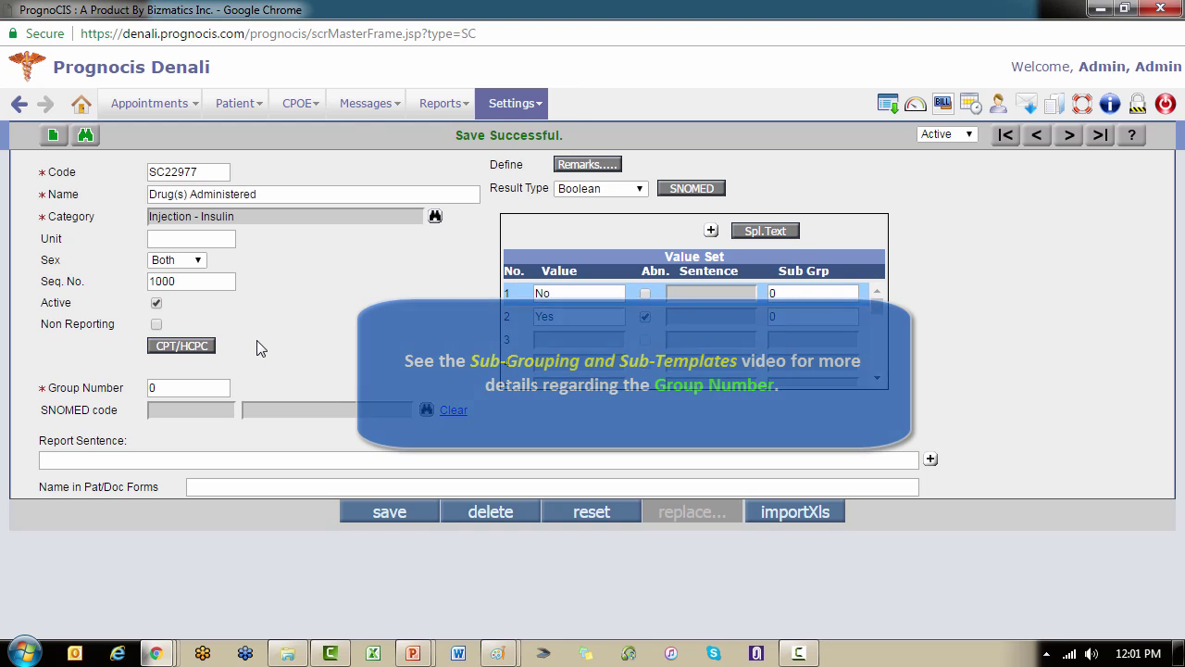
pyautogui.click(183, 390)
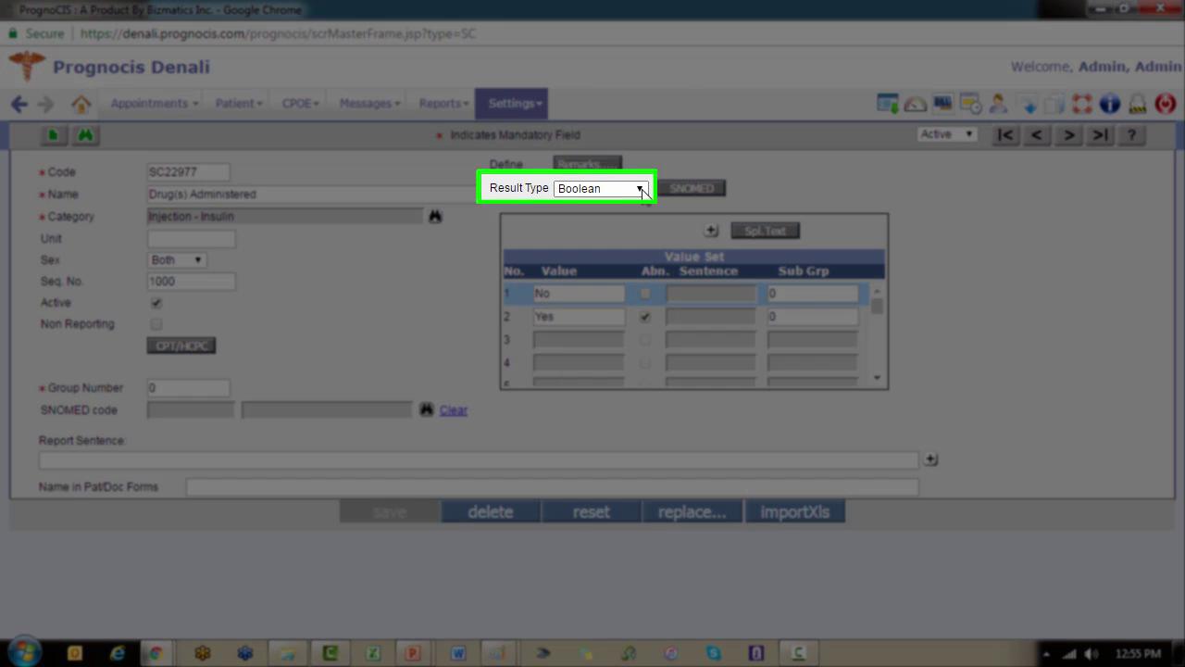
# Open the Result Type dropdown, currently set to Boolean
pyautogui.click(639, 189)
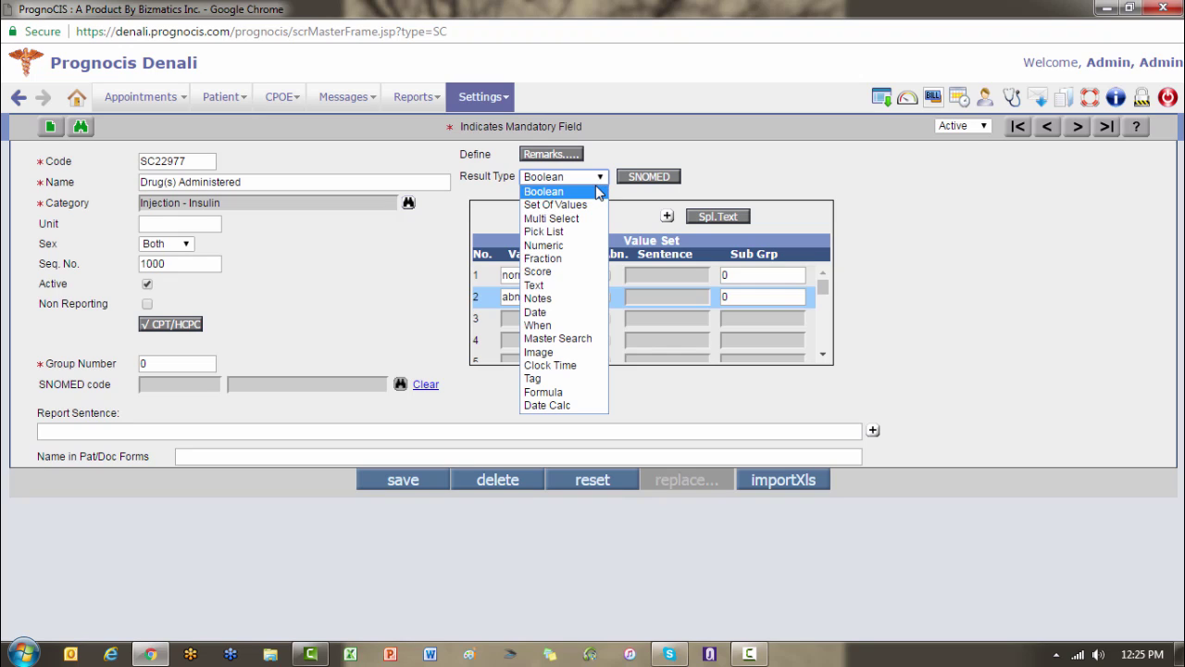
pyautogui.click(598, 192)
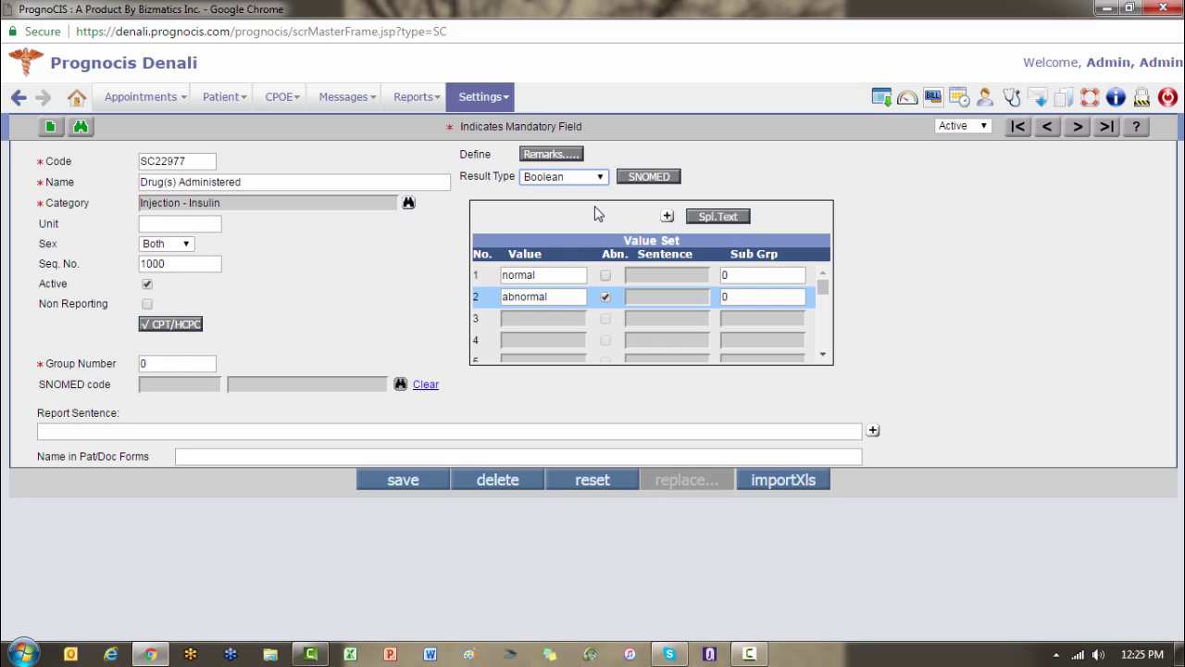
pyautogui.click(600, 176)
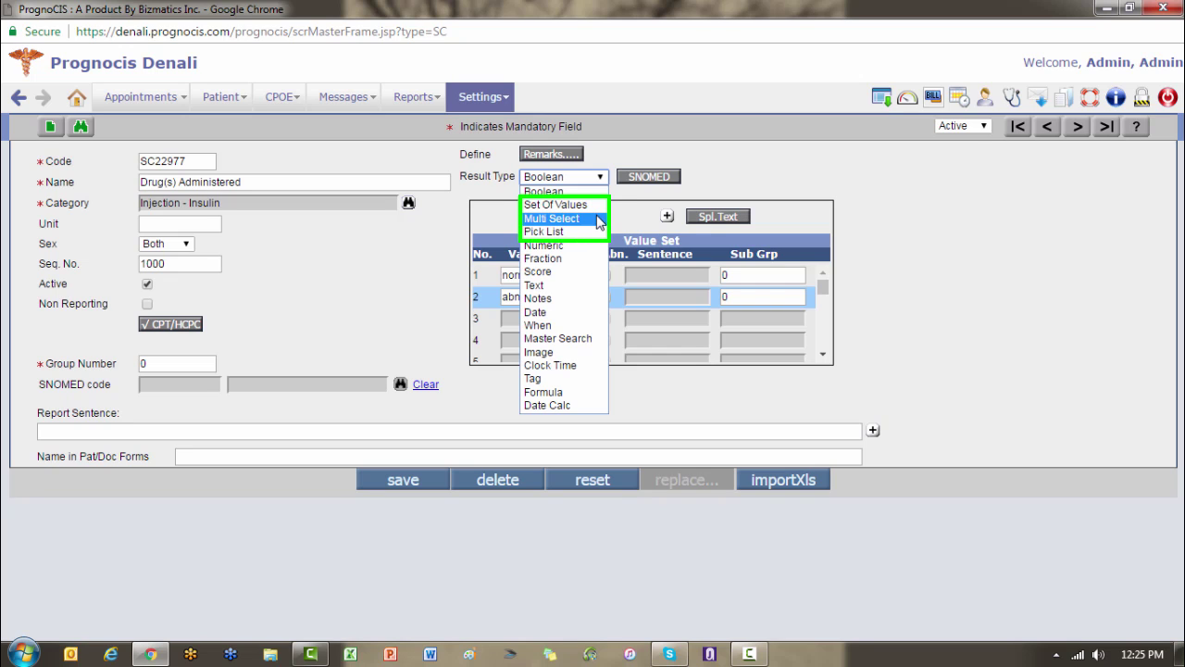
# Switch the result type to Set Of Values and scroll the value table to row 40
pyautogui.click(597, 211)
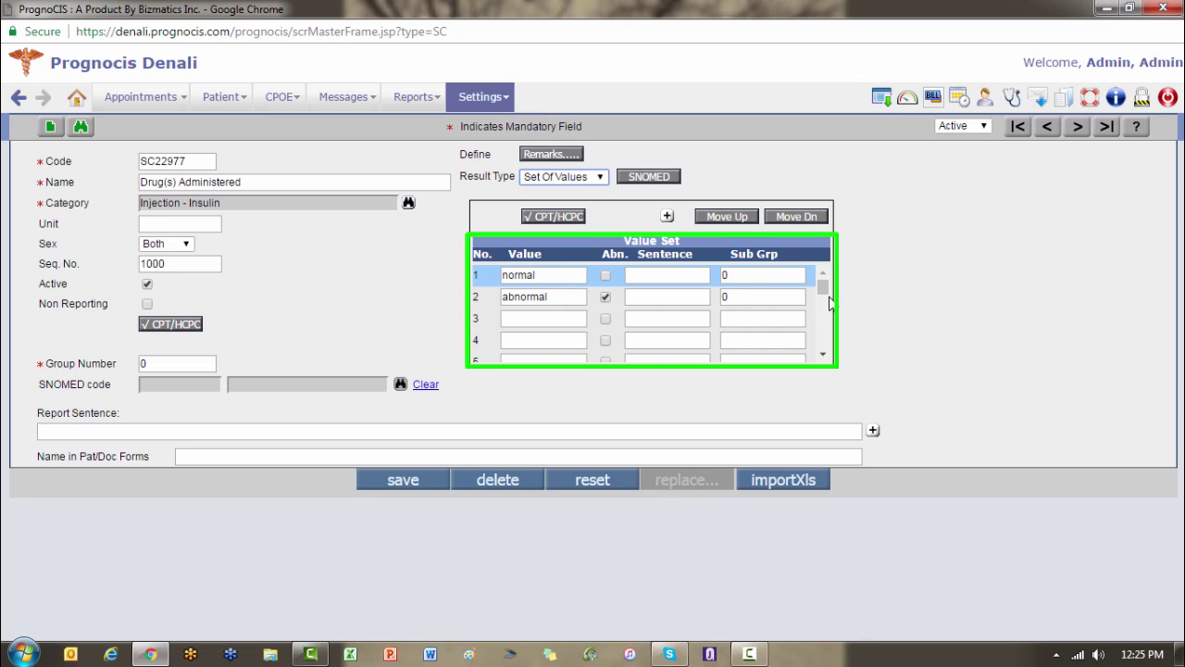
pyautogui.scroll(-5, 827, 305)
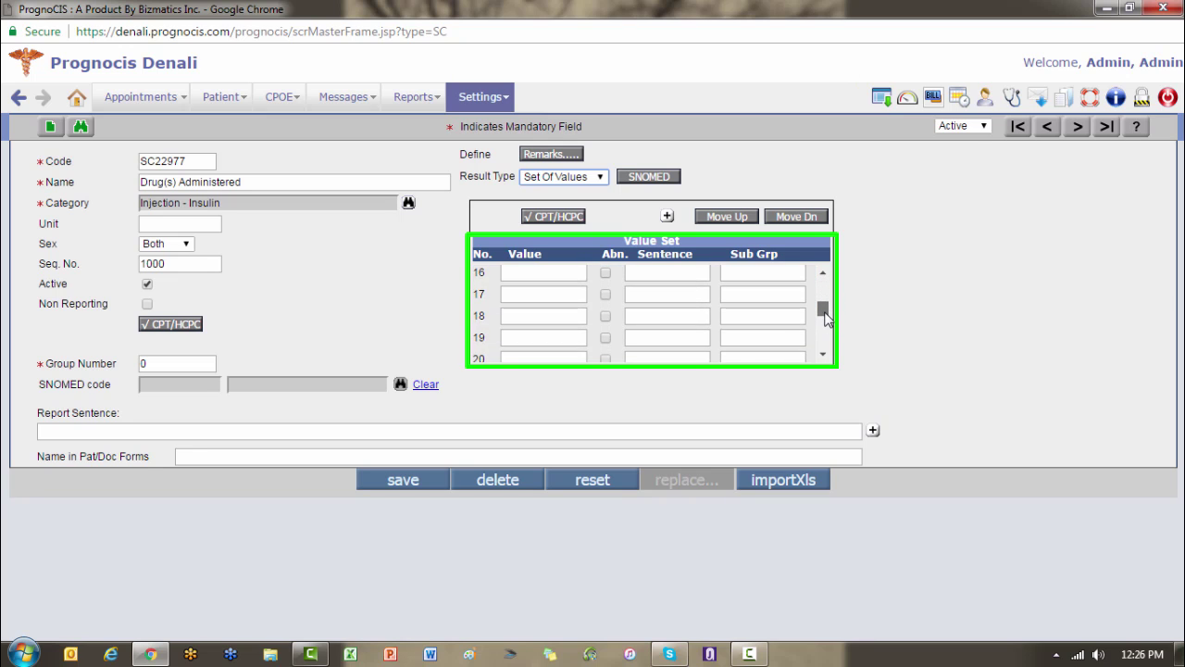
pyautogui.scroll(-3, 827, 339)
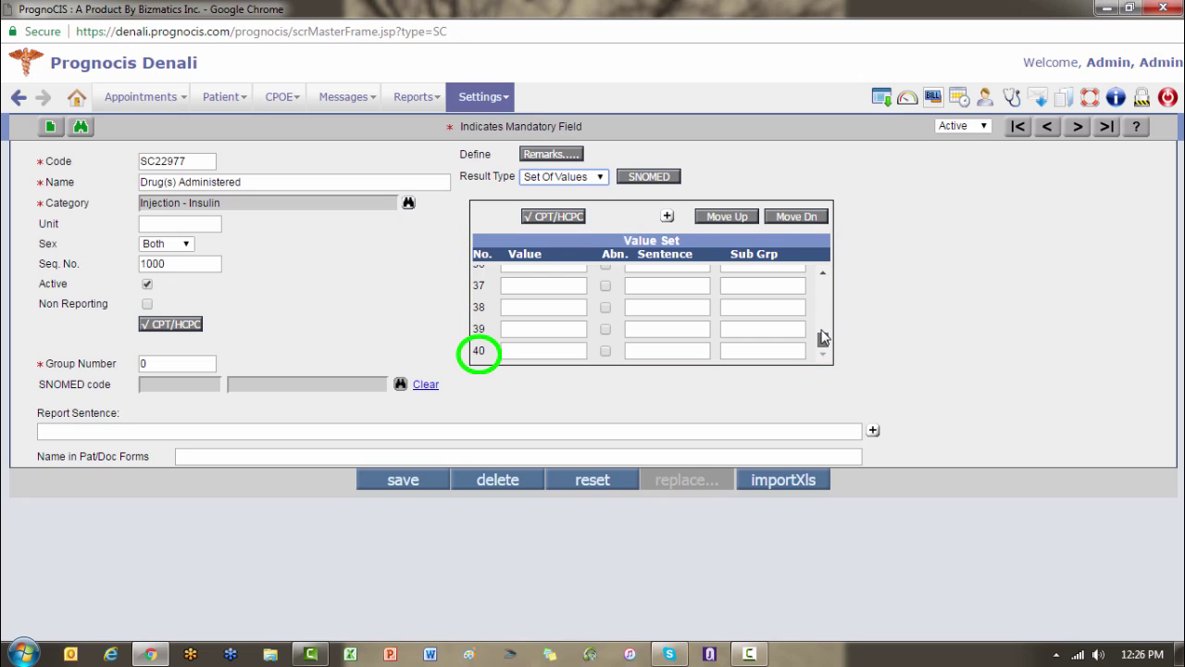
# Review other Result Type options such as Multi Select while keeping Set Of Values
pyautogui.click(600, 176)
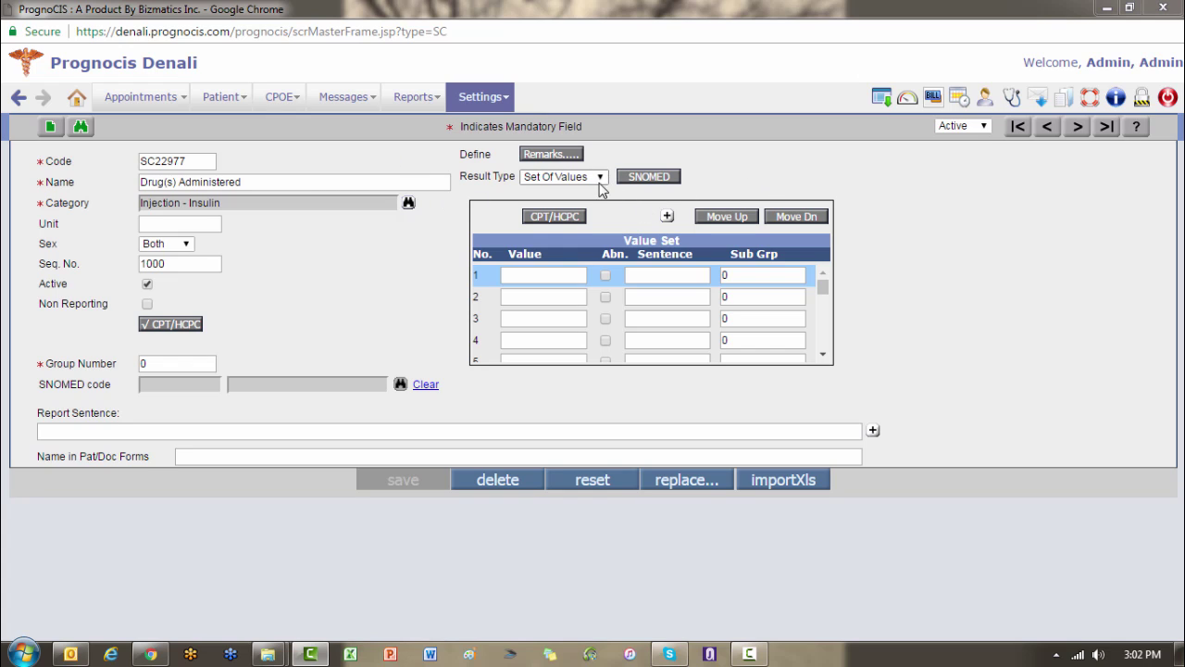
# Enter insulin, Apidra, Humalog and FlexPen in value rows 1–4
pyautogui.click(554, 274)
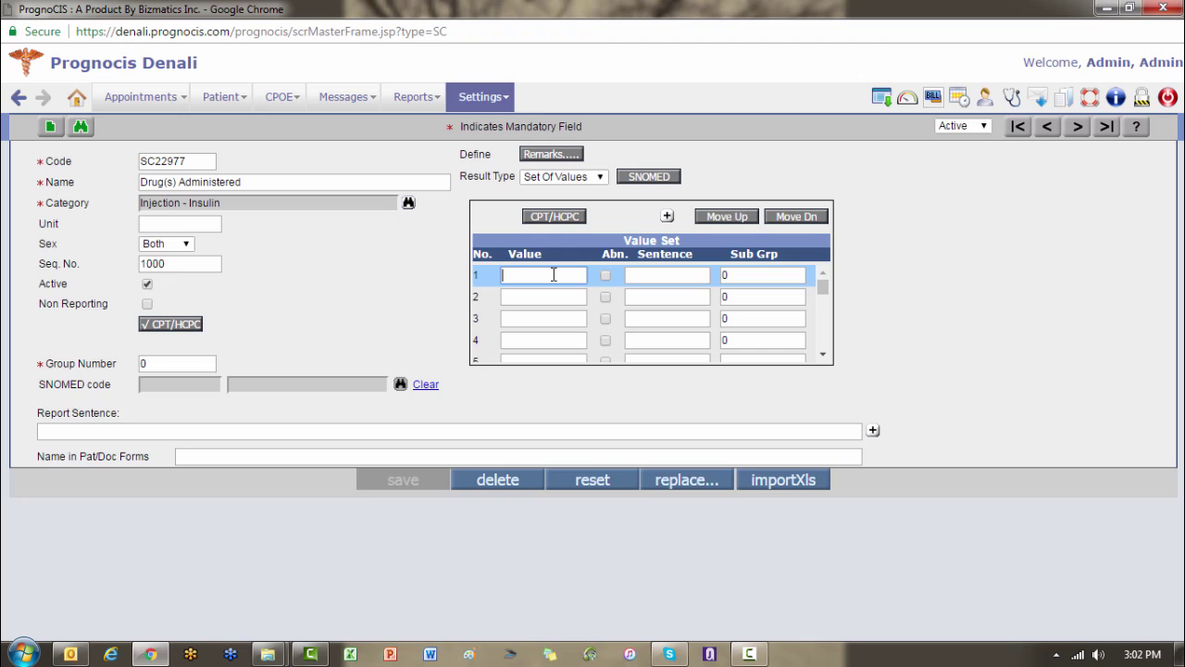
pyautogui.write('insulin')
pyautogui.press('Return')
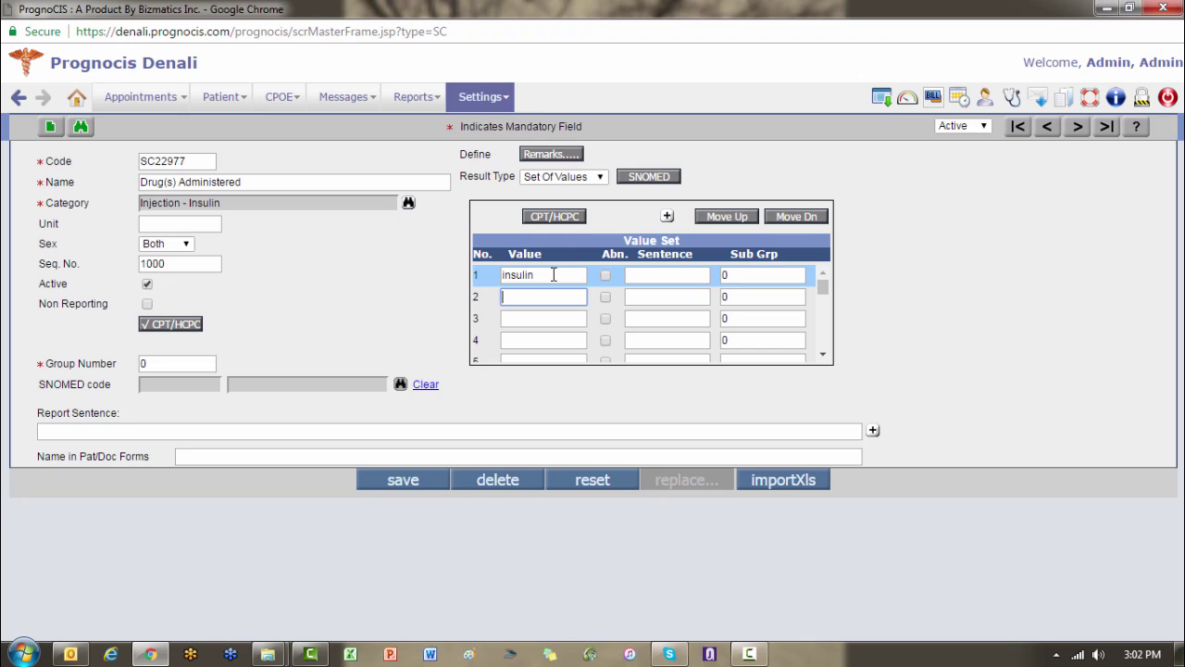
pyautogui.write('Apidra')
pyautogui.press('Tab')
pyautogui.press('Tab')
pyautogui.press('Tab')
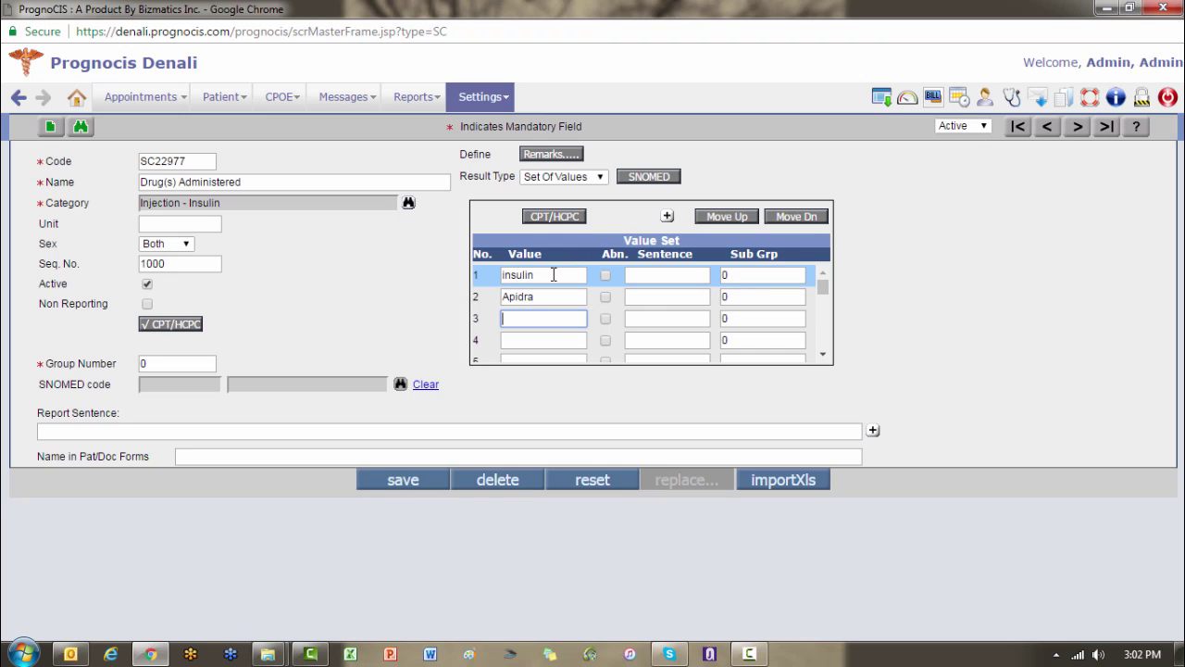
pyautogui.write('Humalog')
pyautogui.press('Tab')
pyautogui.press('Tab')
pyautogui.press('Tab')
pyautogui.press('Tab')
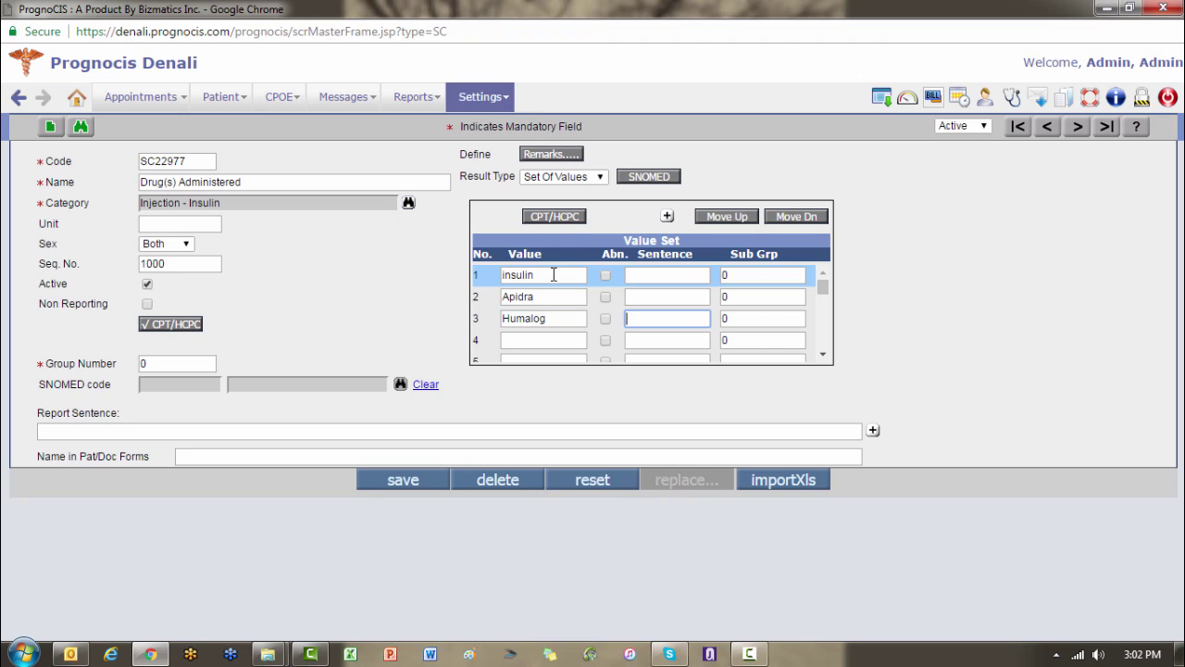
pyautogui.write('FlexPen')
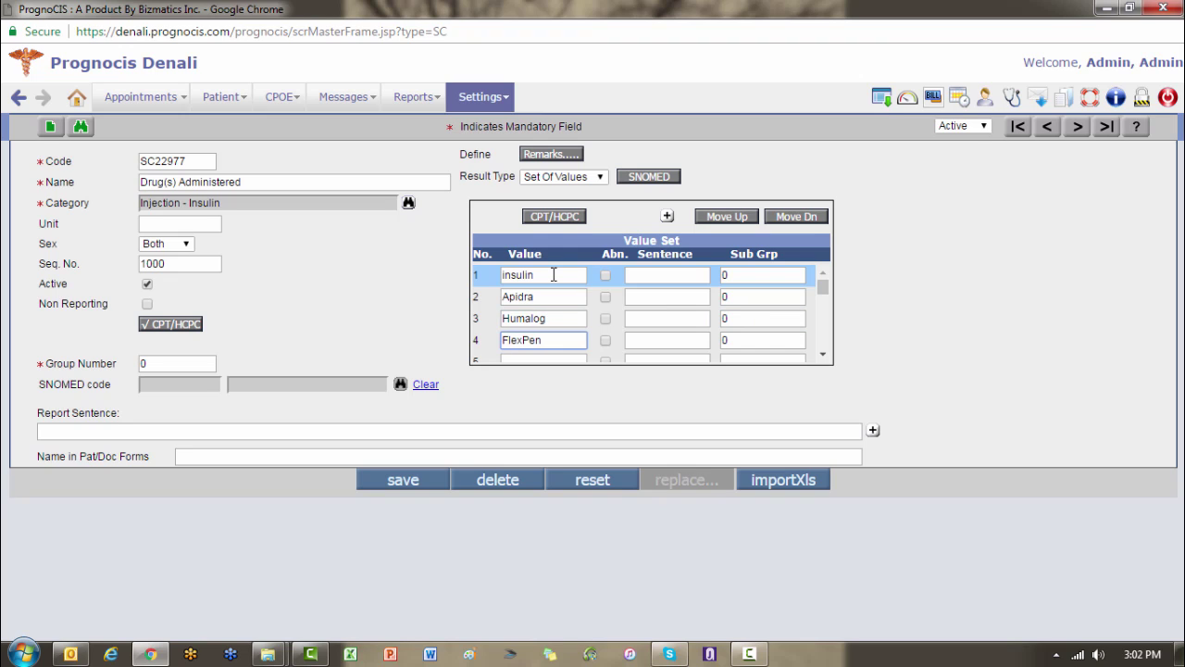
# Save the Drug(s) Administered element with its insulin, Apidra, Humalog and FlexPen values, then select the Apidra row
pyautogui.click(432, 479)
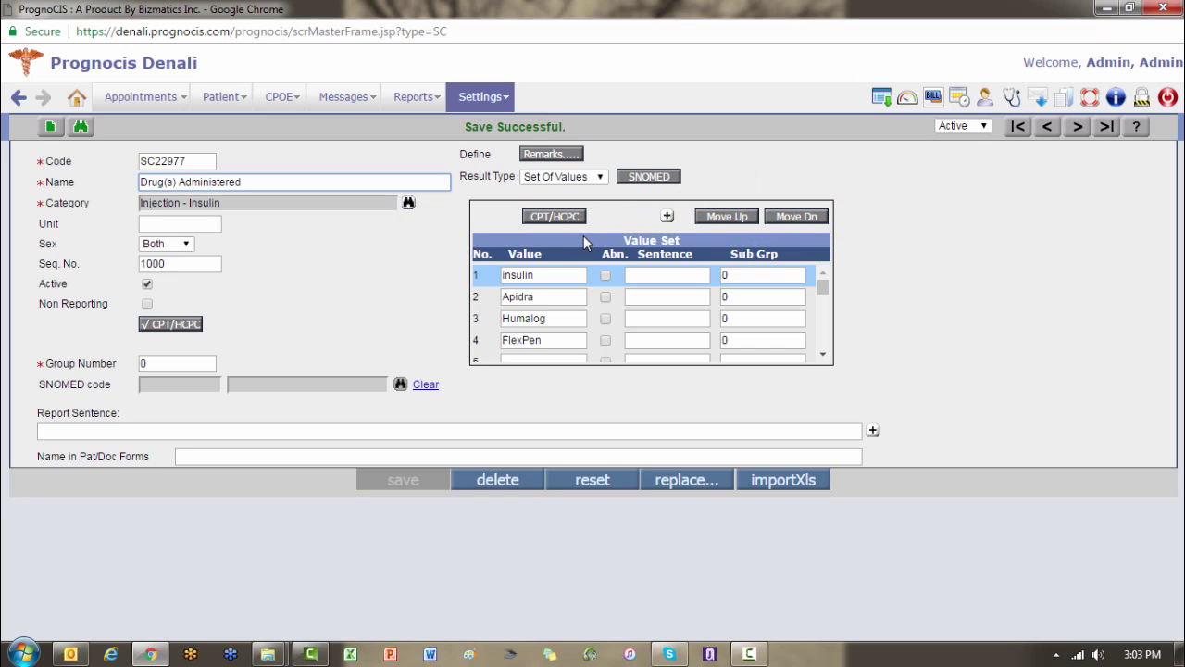
pyautogui.click(581, 295)
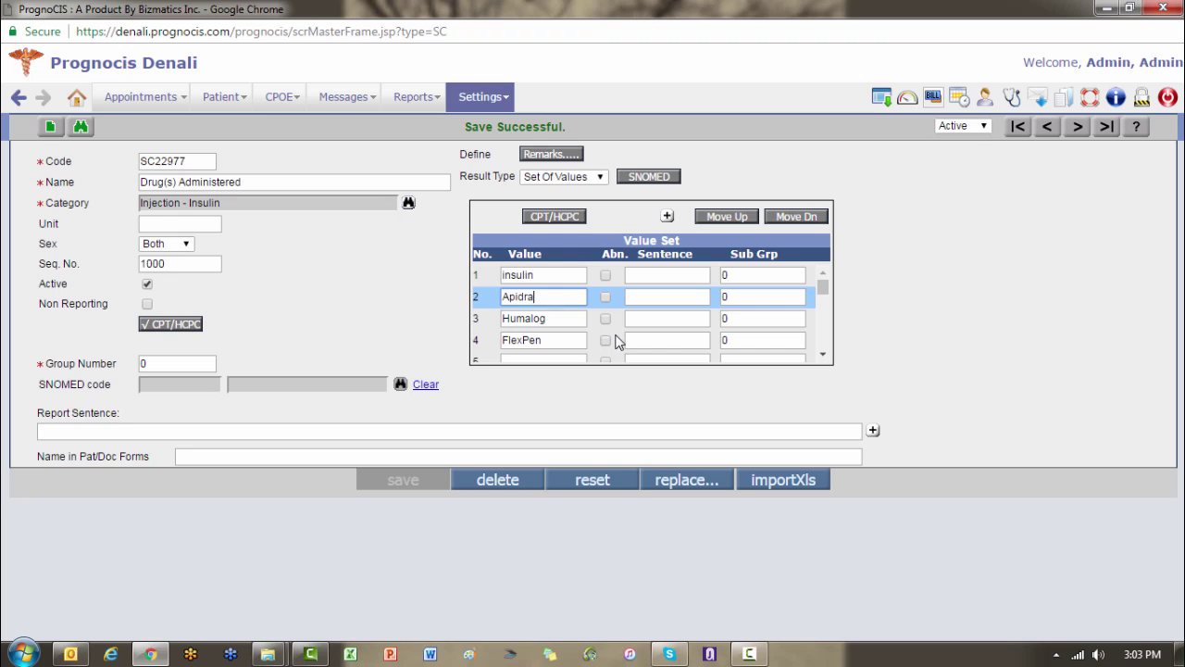
# Attach HCPC code J1815 'Injection of insulin', found by searching 'insulin injection', to the insulin value
pyautogui.click(574, 275)
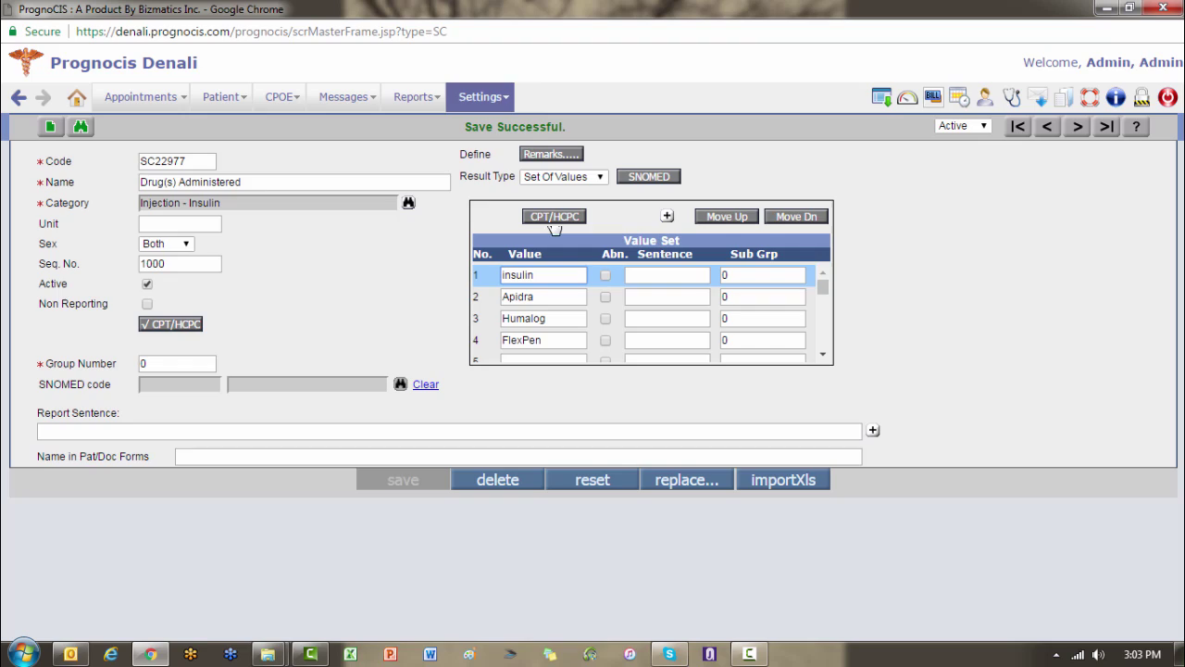
pyautogui.click(553, 226)
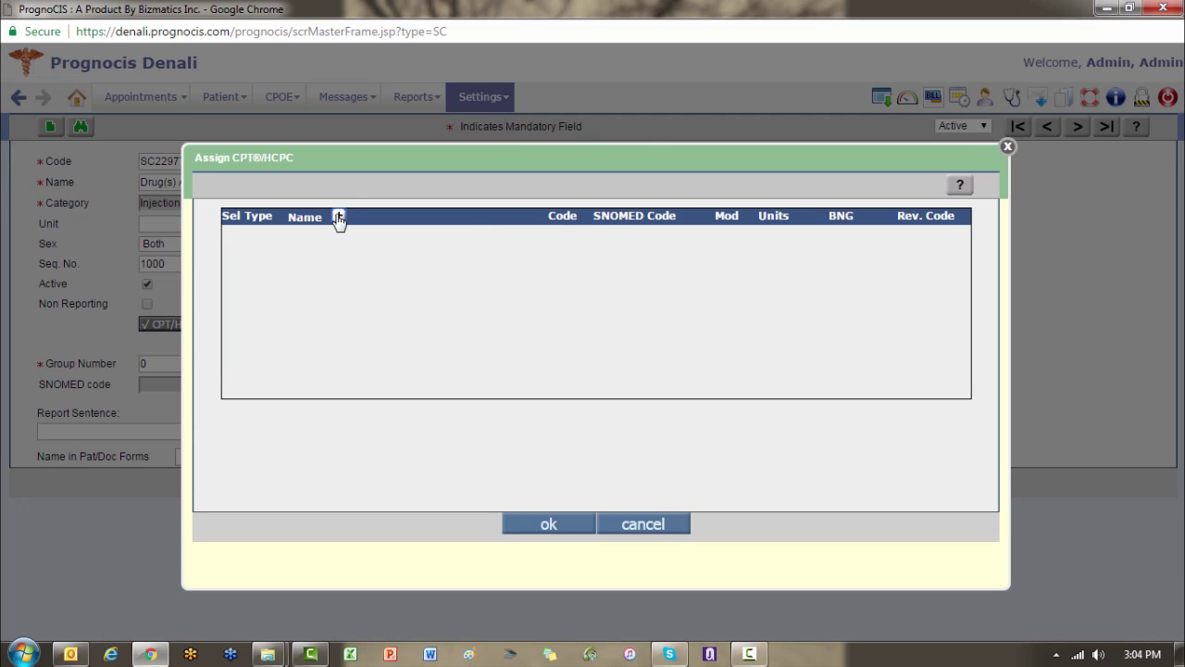
pyautogui.click(339, 217)
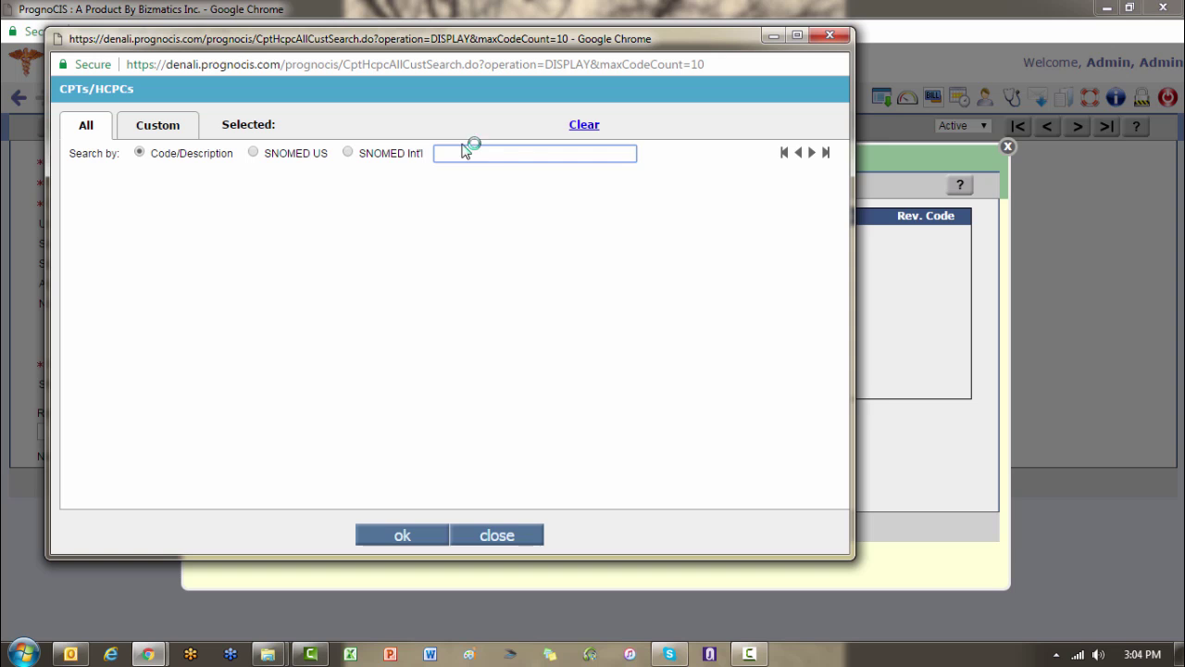
pyautogui.write('insulin injection')
pyautogui.click(91, 374)
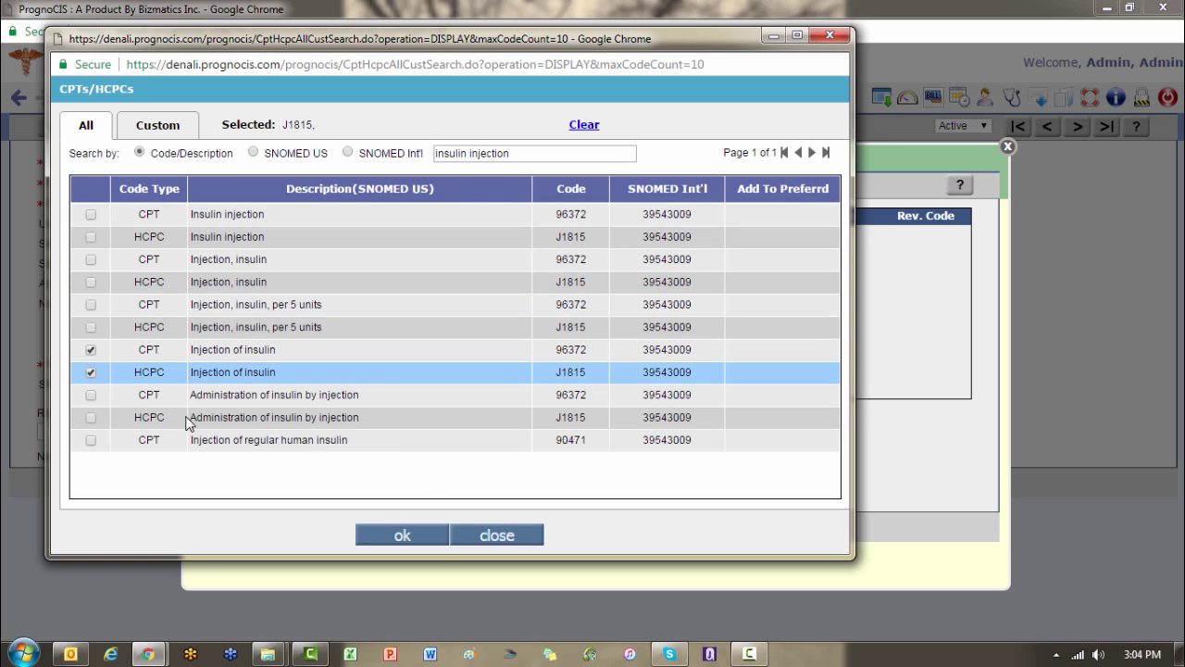
pyautogui.click(402, 535)
pyautogui.click(546, 525)
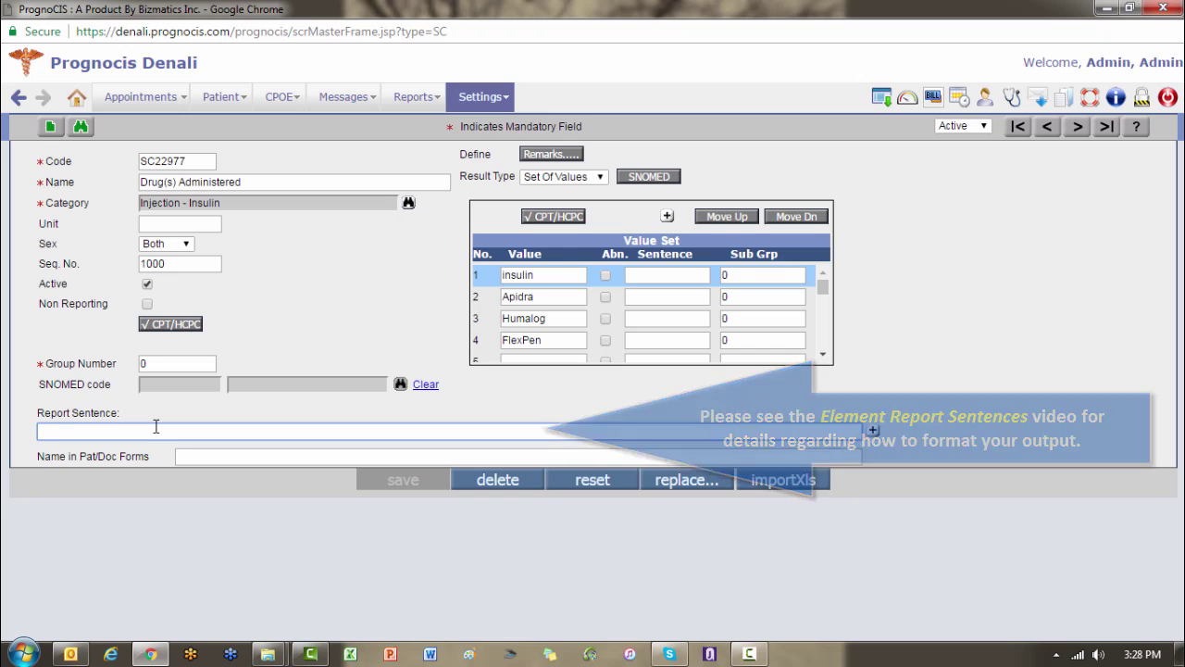
# Enter '<TEST>: <RESULT>' as the report sentence, set result type to Boolean, then clear the sentence
pyautogui.write('<TEST>: ')
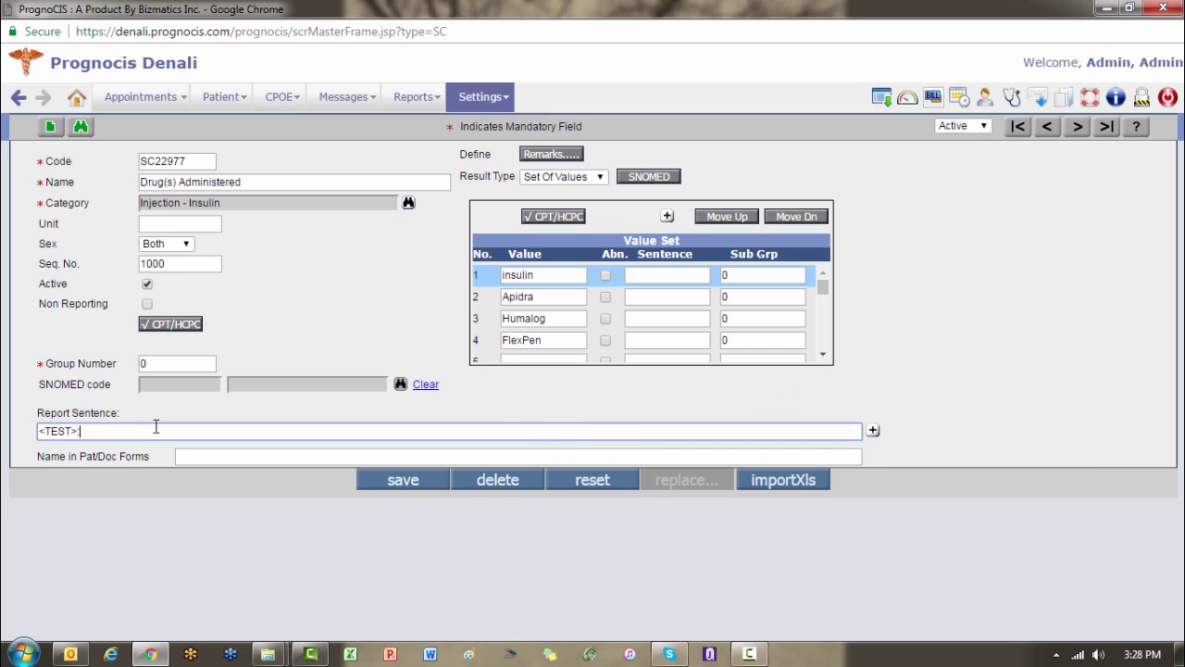
pyautogui.write('<RESULT>')
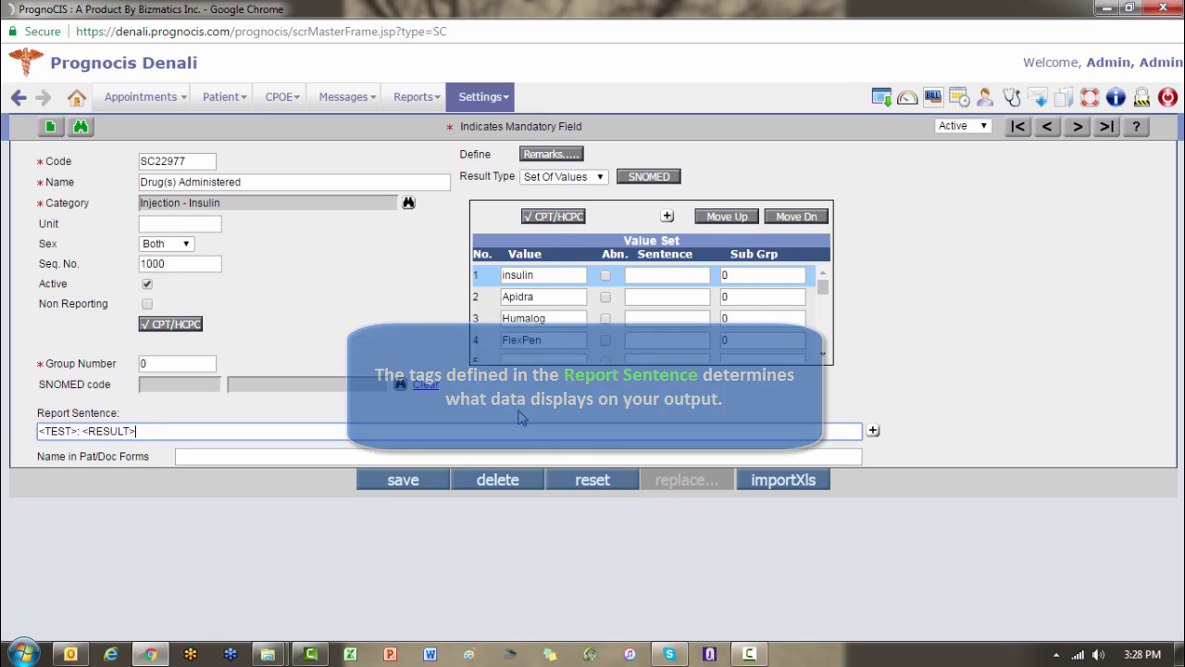
pyautogui.click(600, 177)
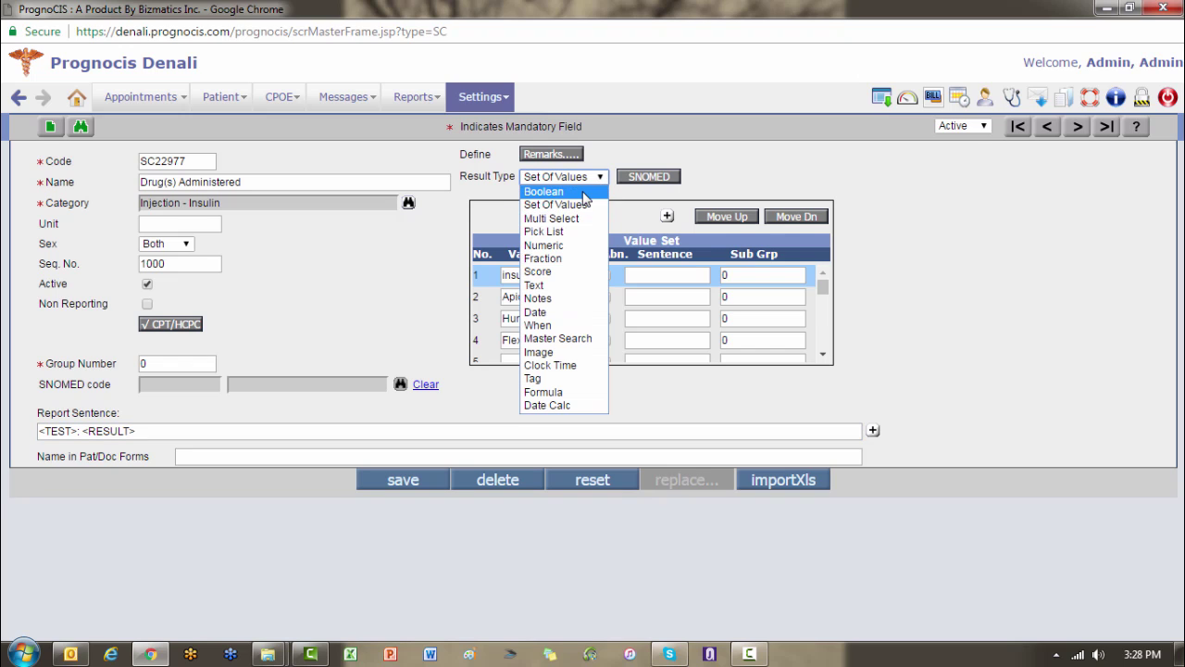
pyautogui.click(583, 193)
pyautogui.moveTo(137, 431); pyautogui.dragTo(4, 471)
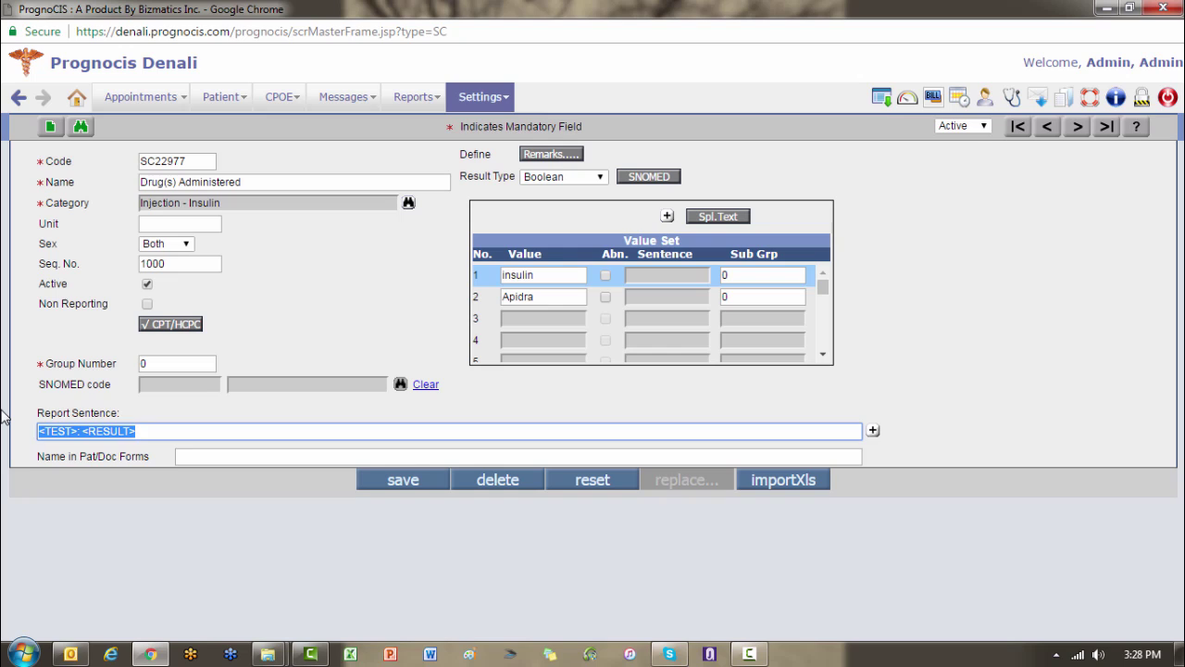
pyautogui.press('BackSpace')
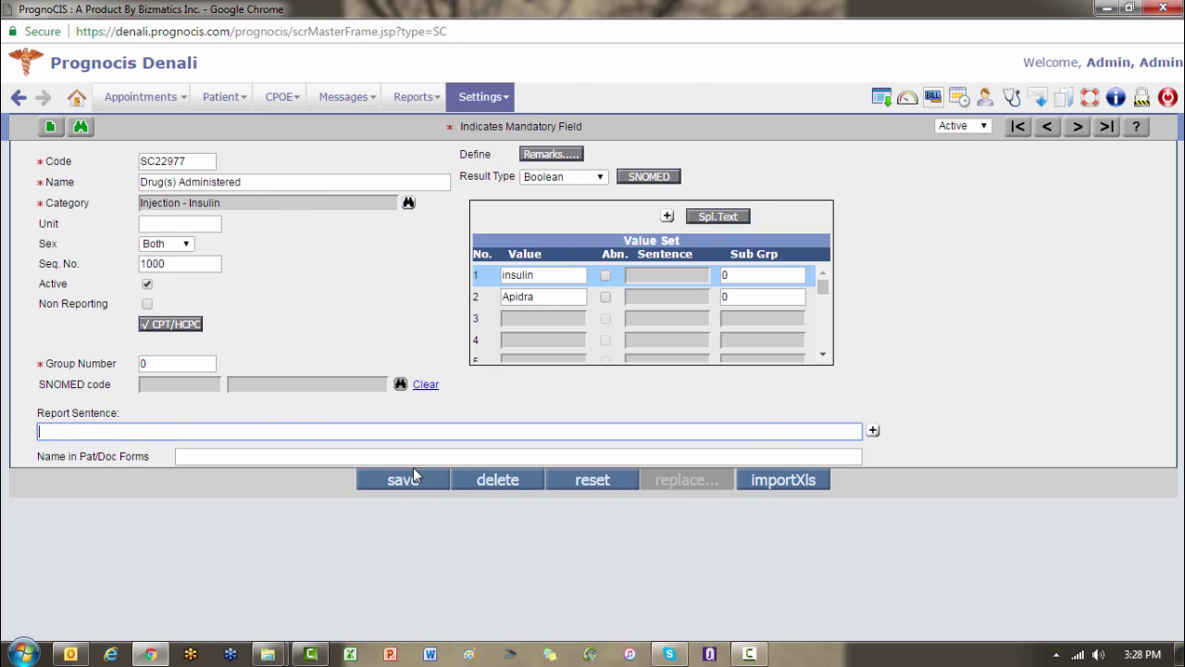